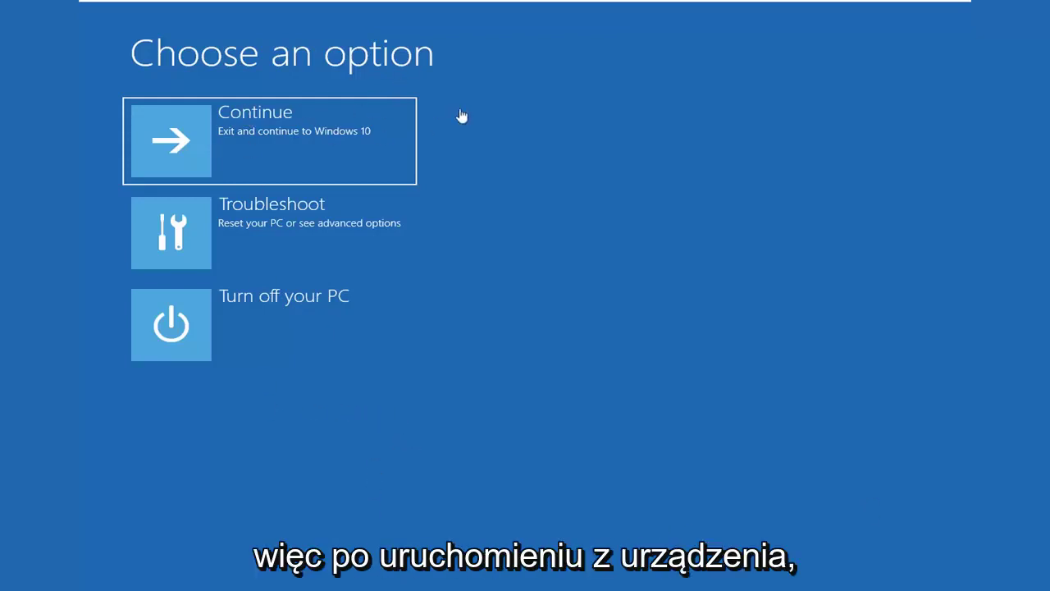
- Go from Choose an option through Troubleshoot to the Advanced options page
left_click(254, 237)
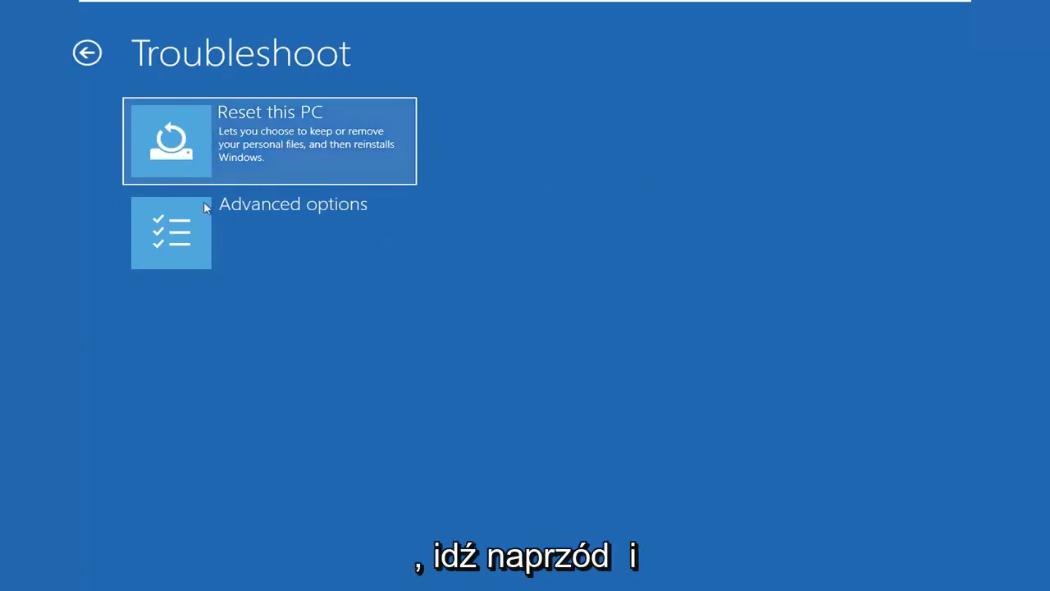
left_click(206, 235)
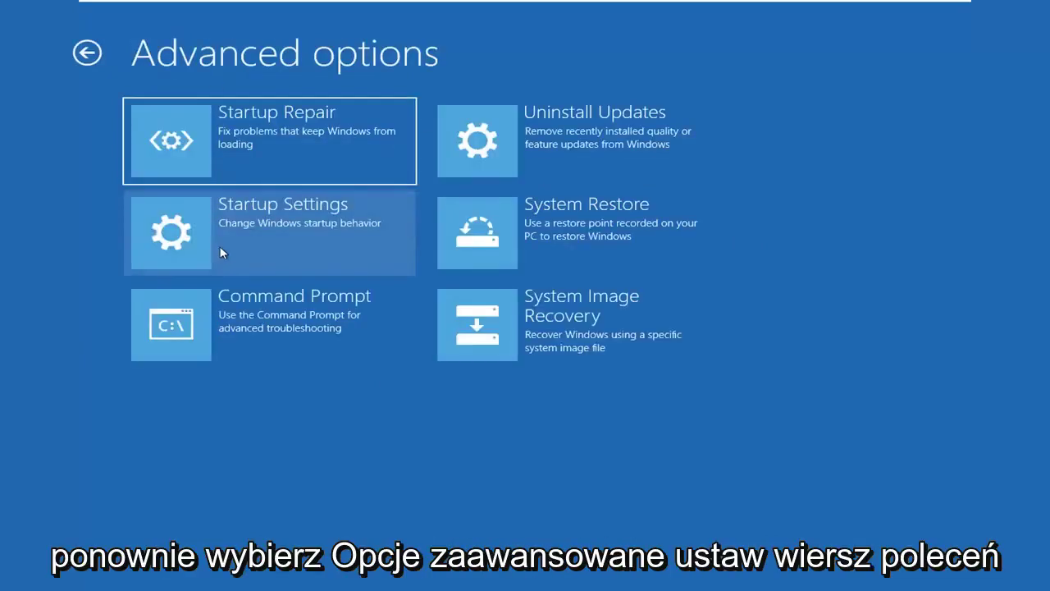
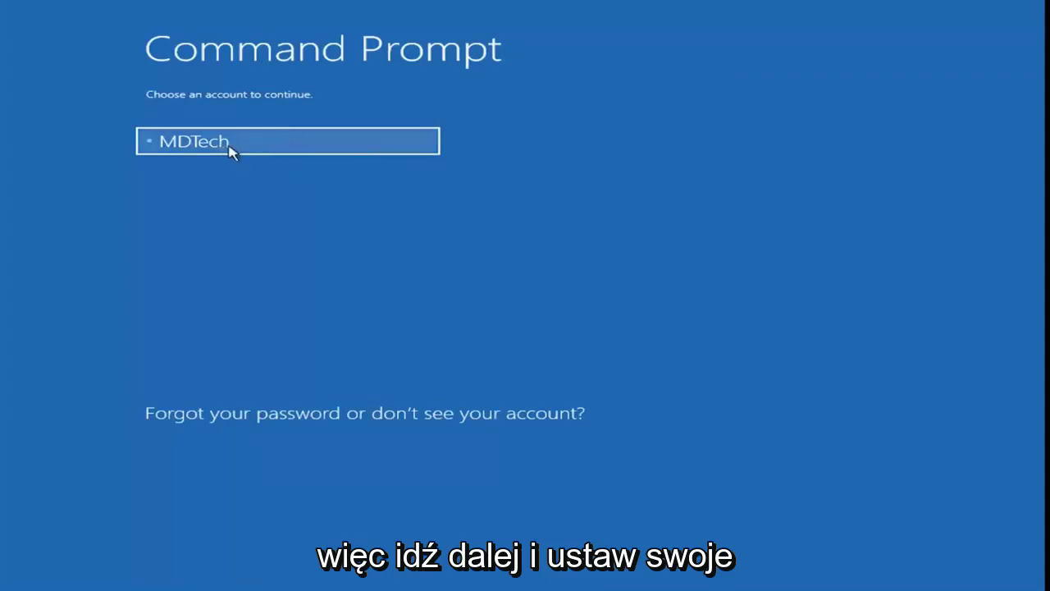
- Select the single listed user account on the Command Prompt screen to reach its password prompt
left_click(255, 145)
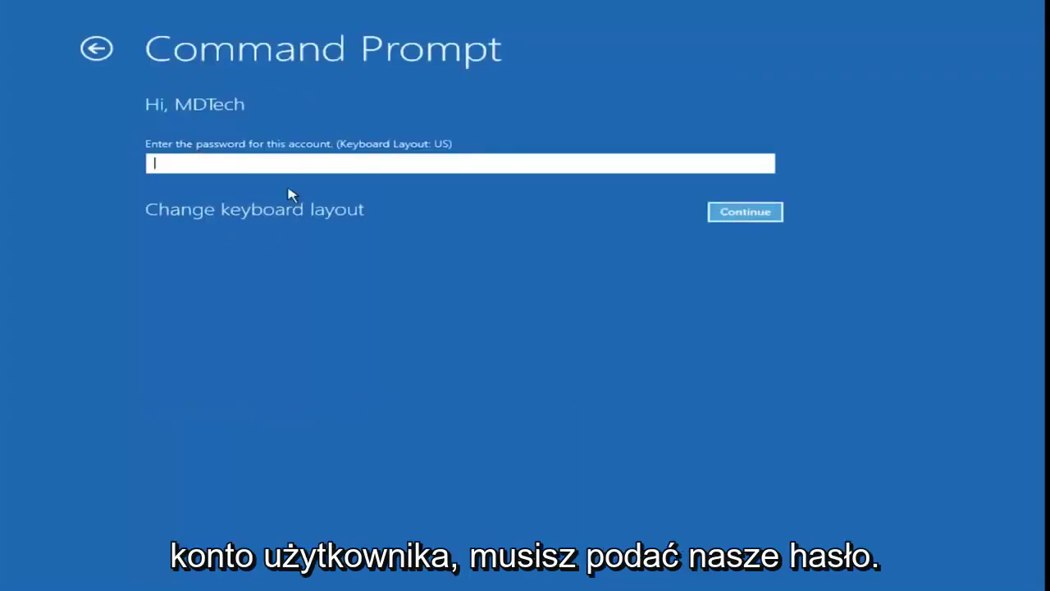
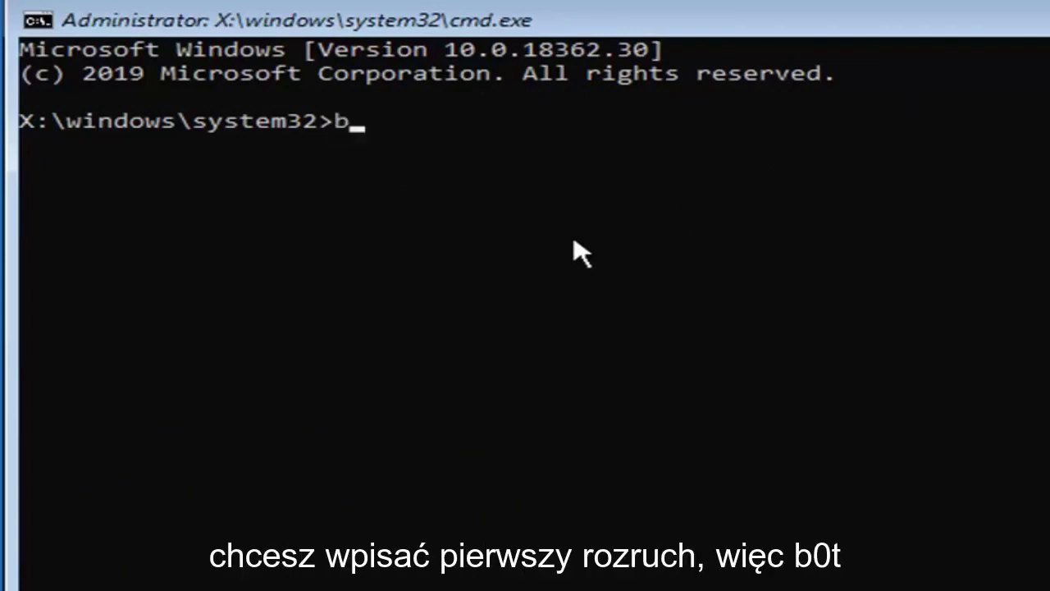
- Run bootrec.exe /fixmbr so the master boot record repair completes successfully
type("ootrec")
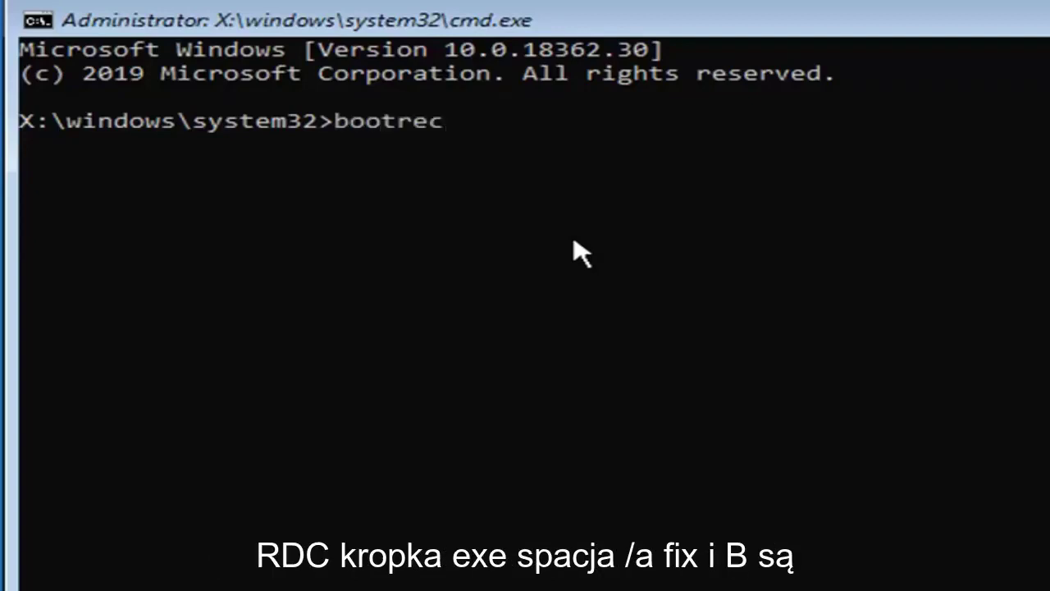
type(".exe ")
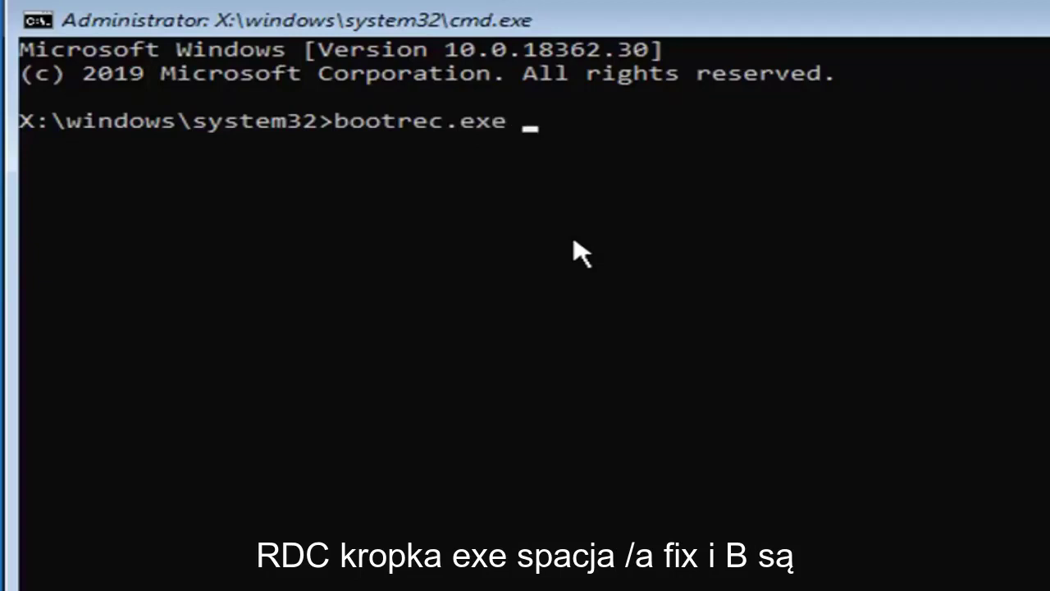
type("/fixmbr")
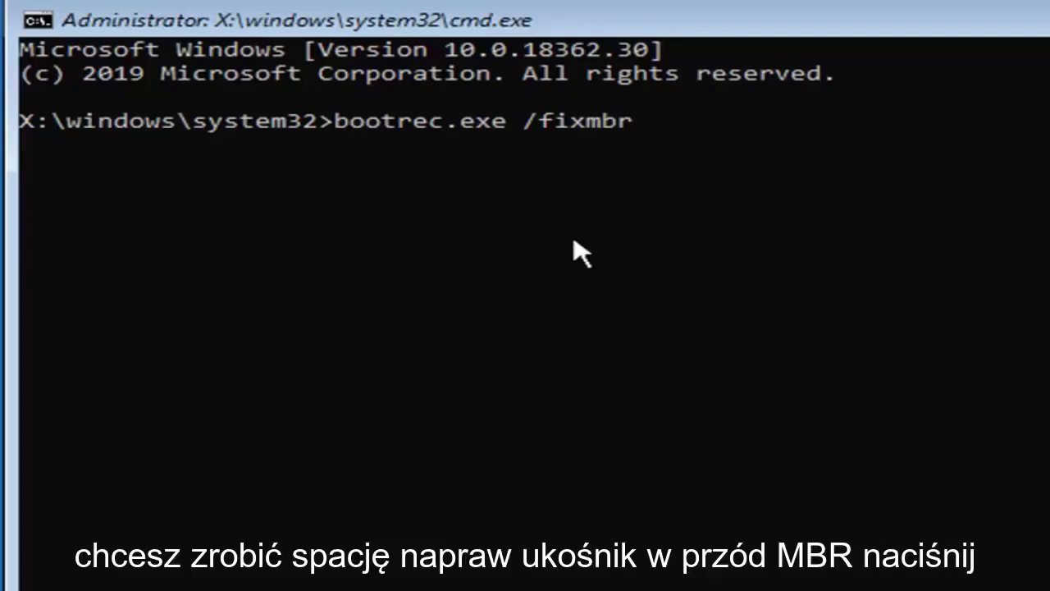
key("Return")
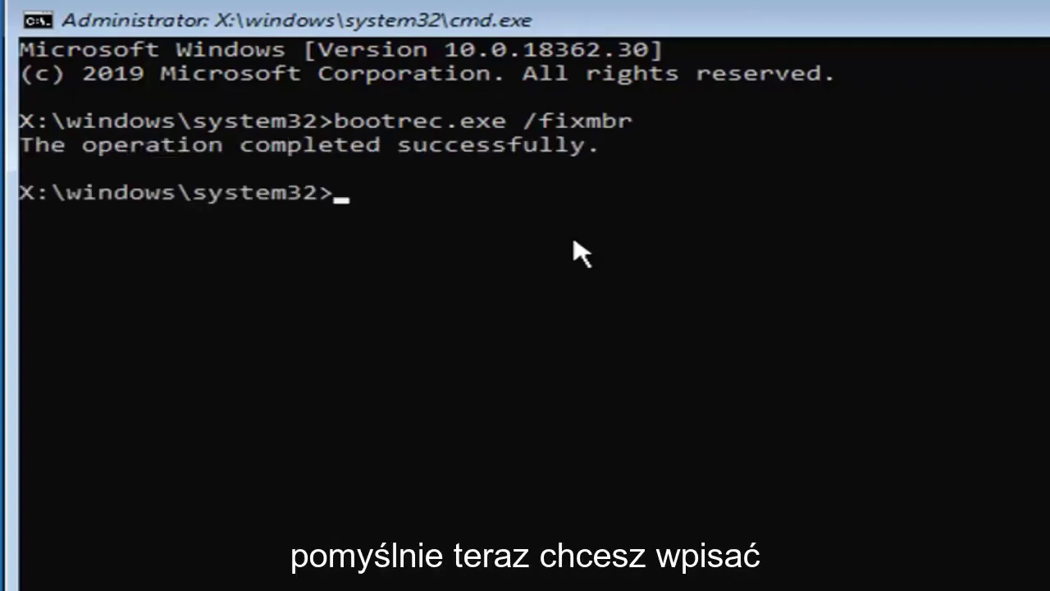
- Run bootrec.exe /fixboot to repair the boot sector, which returns 'Access is denied.'
type("b")
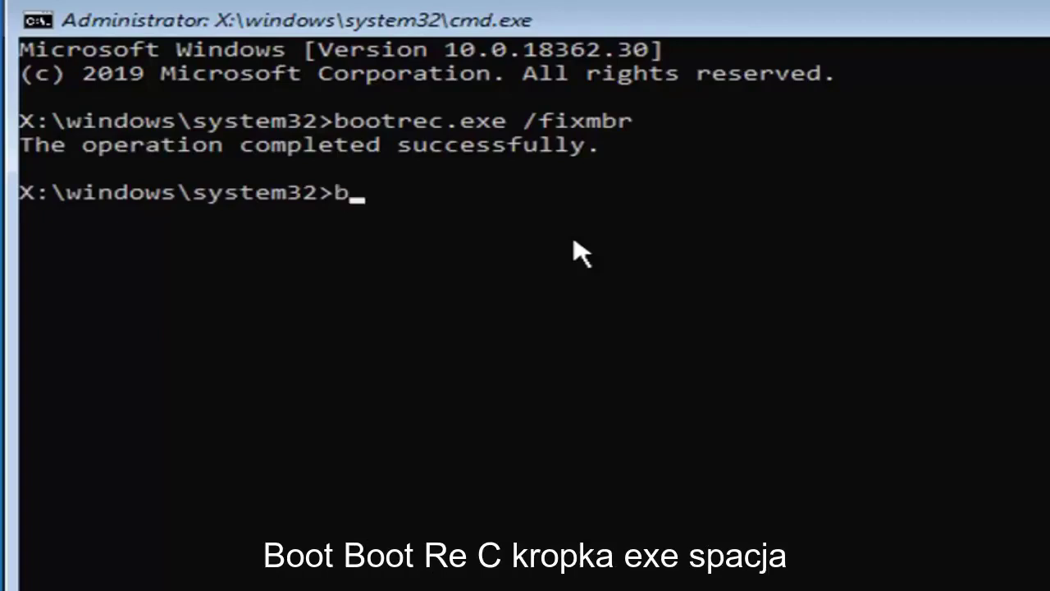
type("oot")
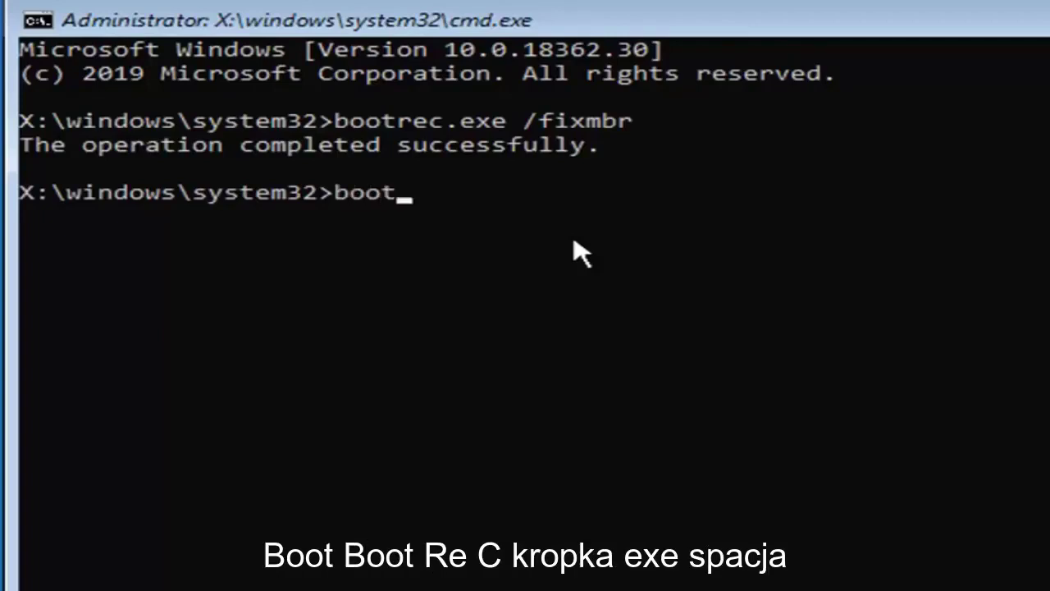
type("rec")
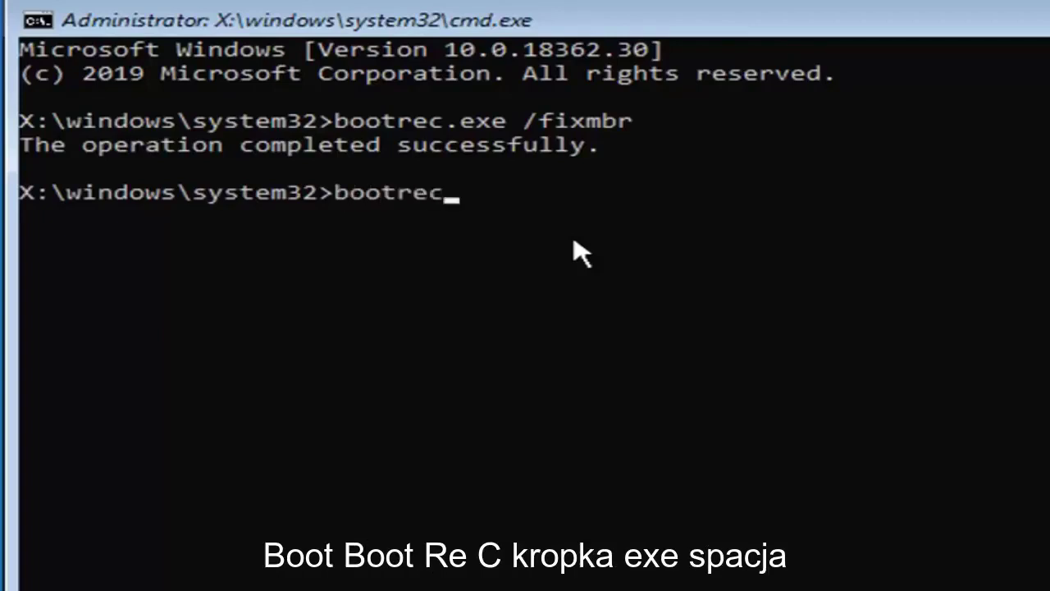
type(".exe /")
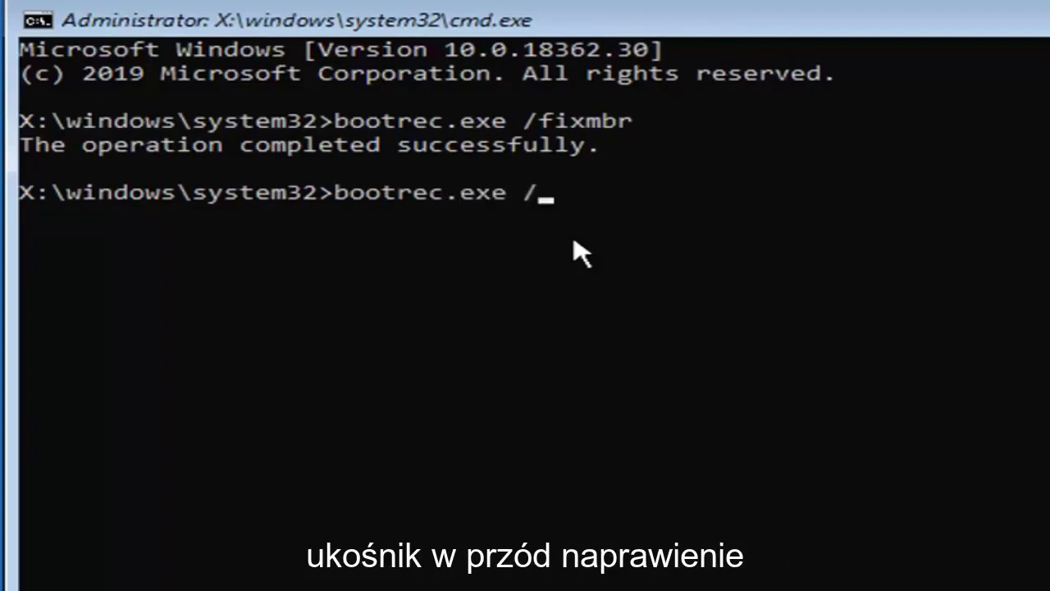
type("fixn")
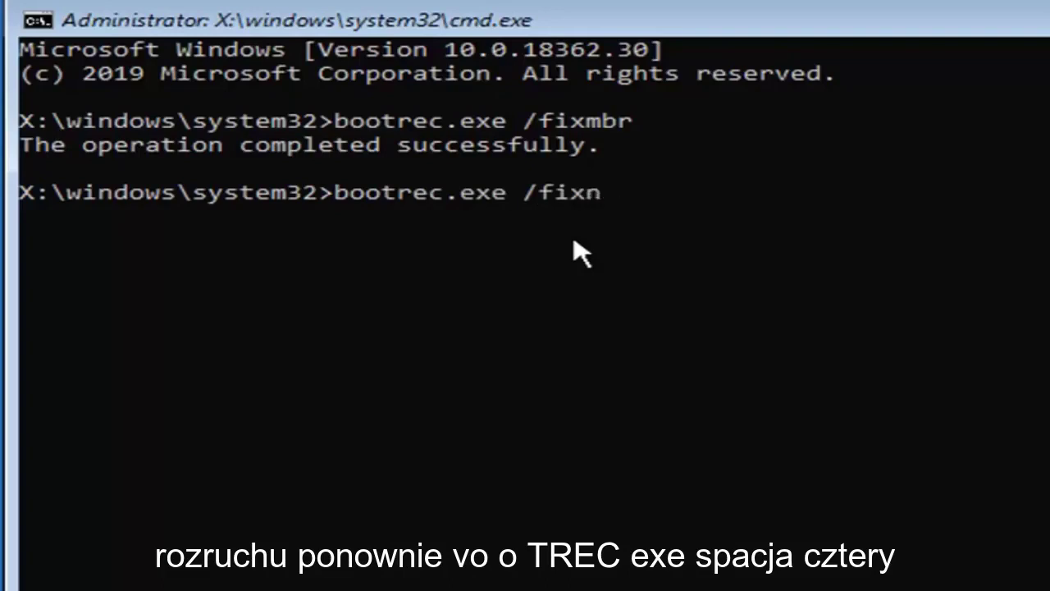
key("BackSpace")
type("boot")
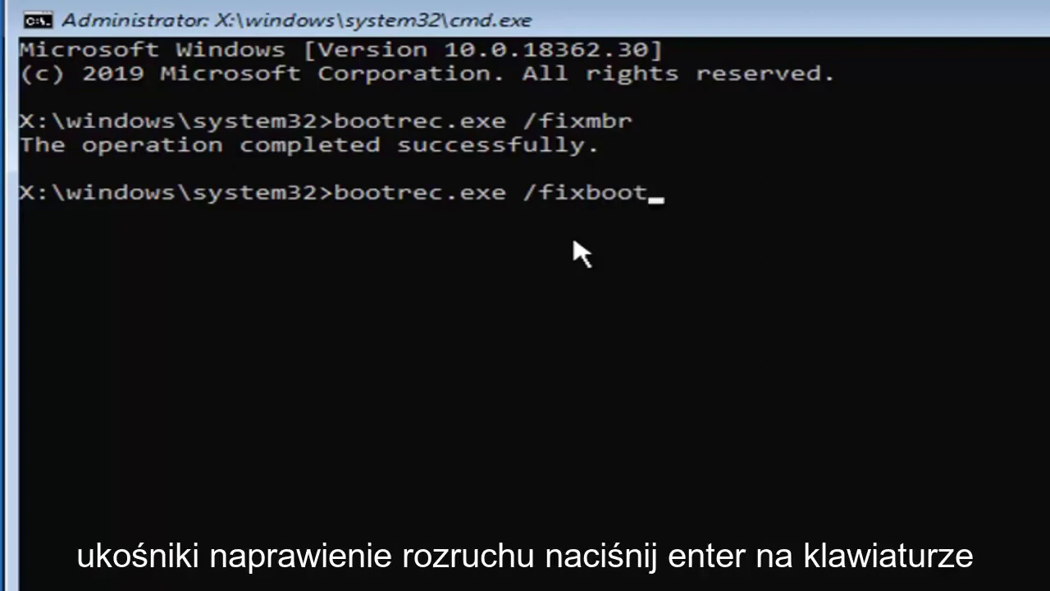
key("Return")
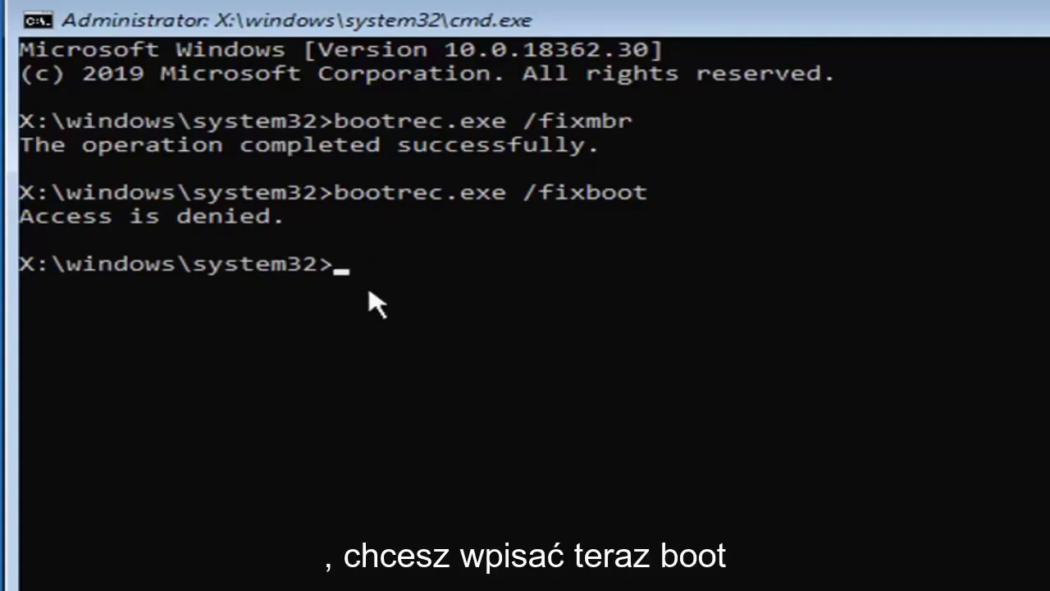
- Run bootsect /nt60 sys to update the system volume bootcode, including C:
type("boo")
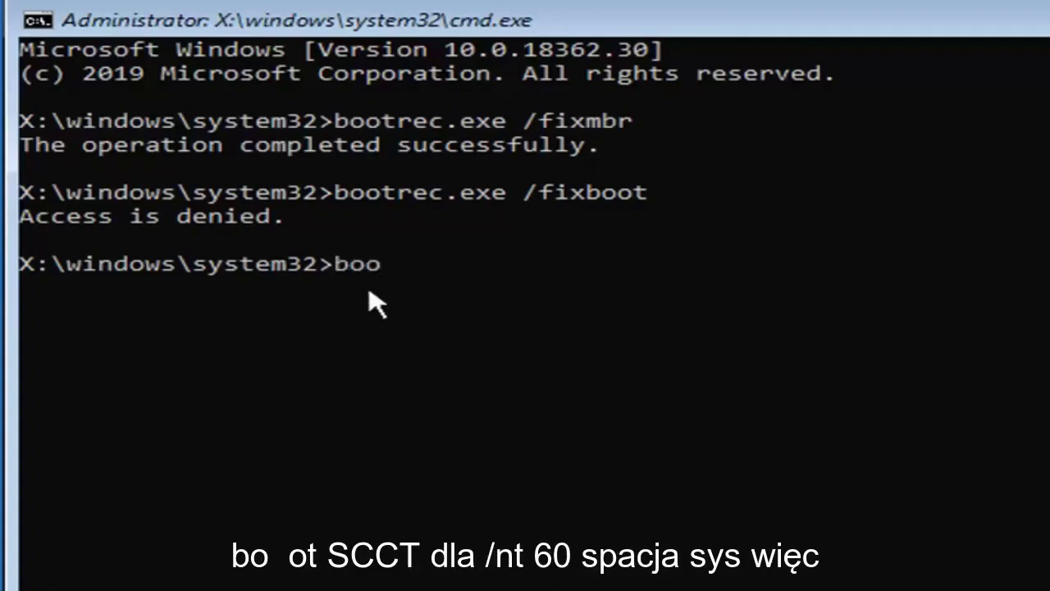
type("tsec")
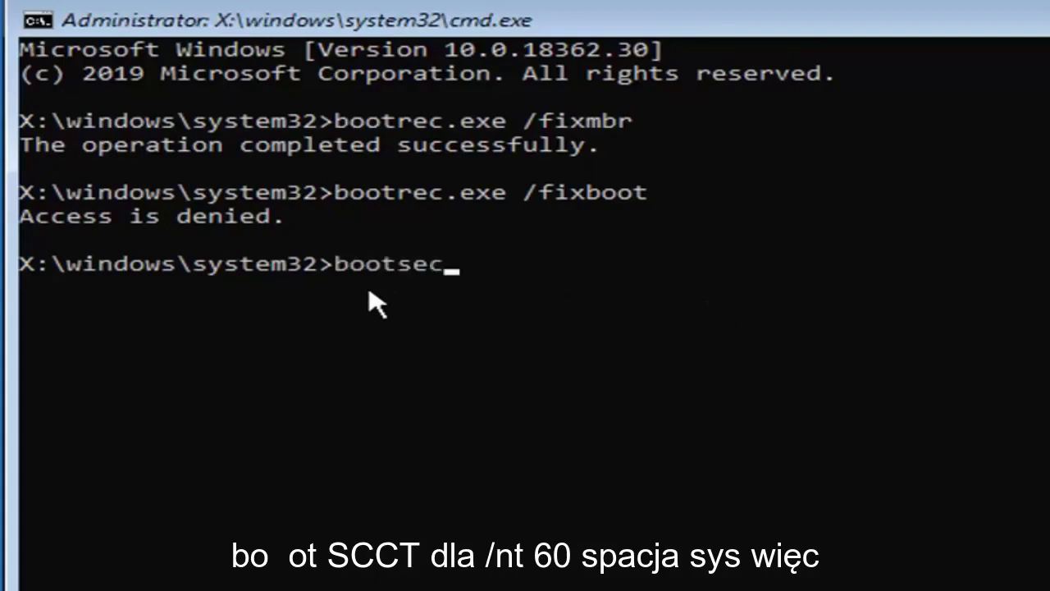
type("t/nt60")
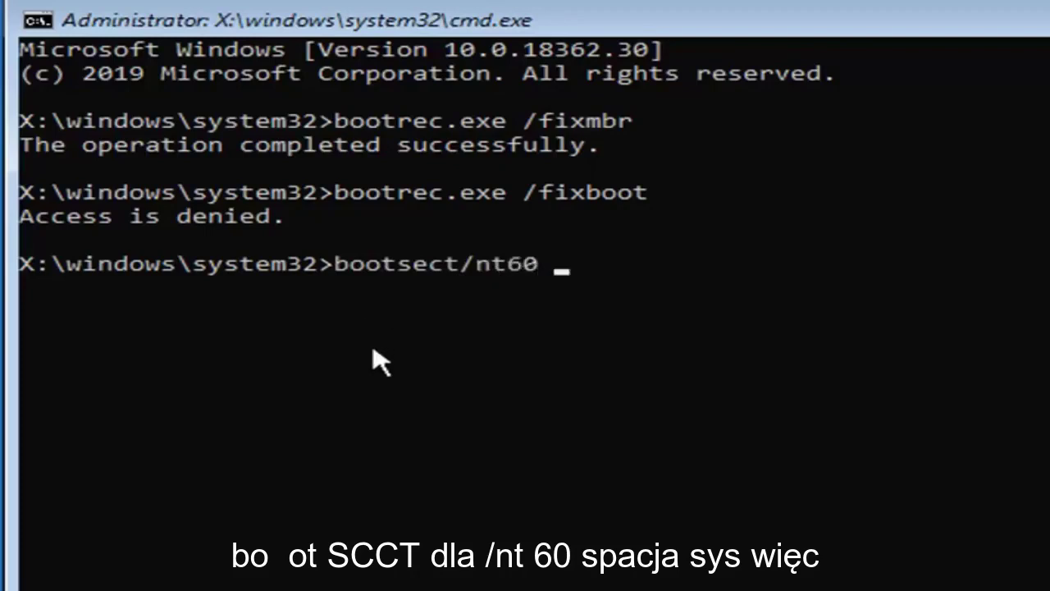
type(" sy")
key("BackSpace")
type("ys")
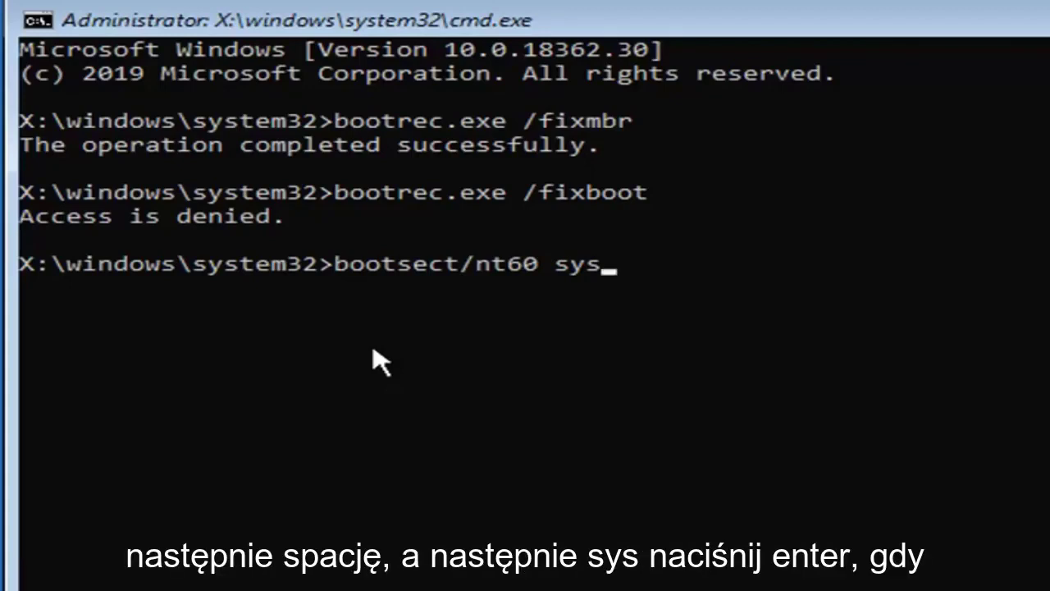
key("Return")
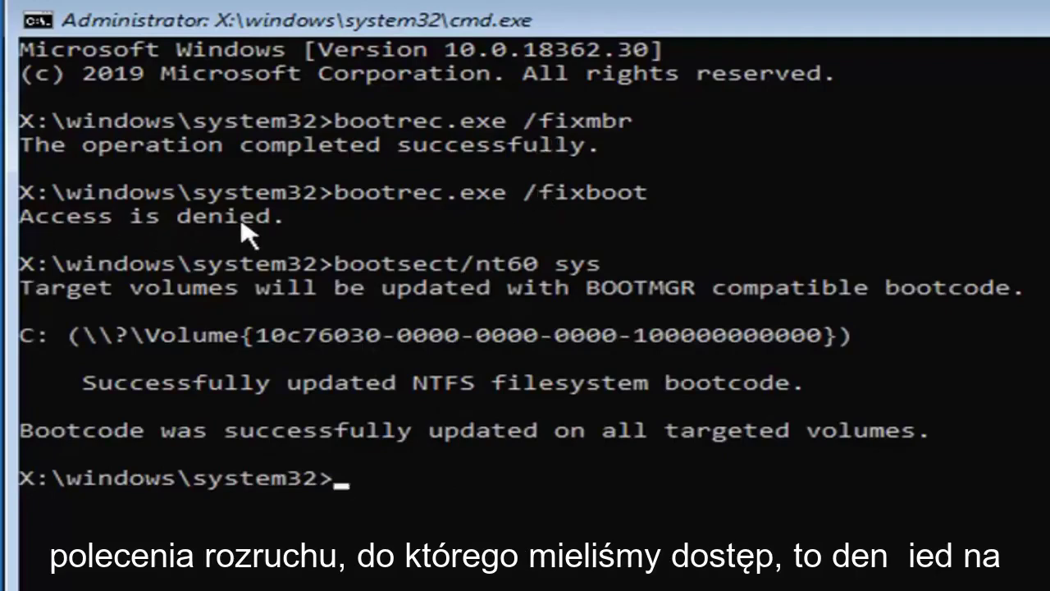
type("boot")
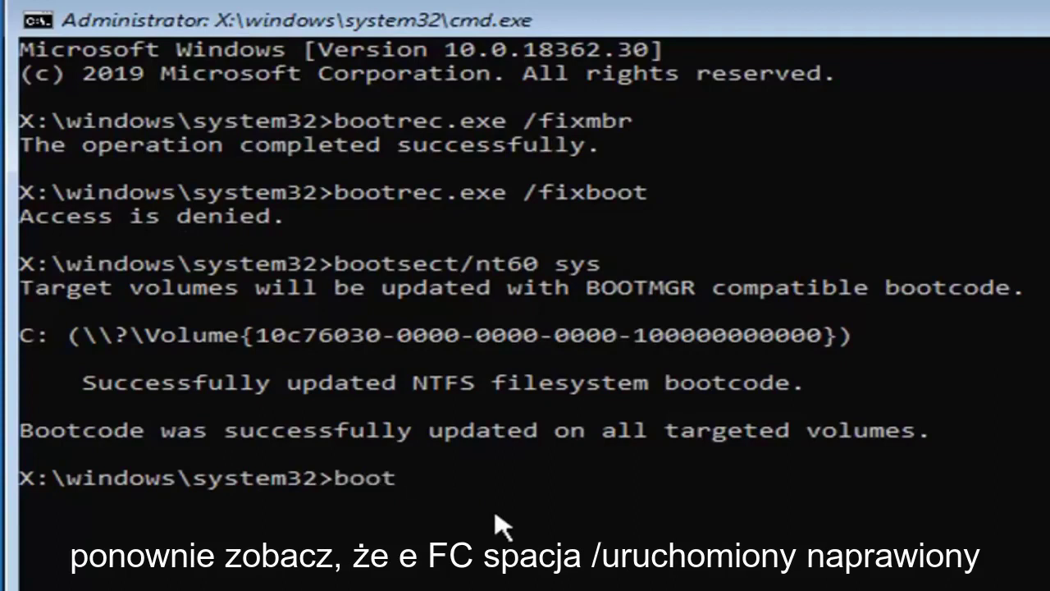
type("rec.exe")
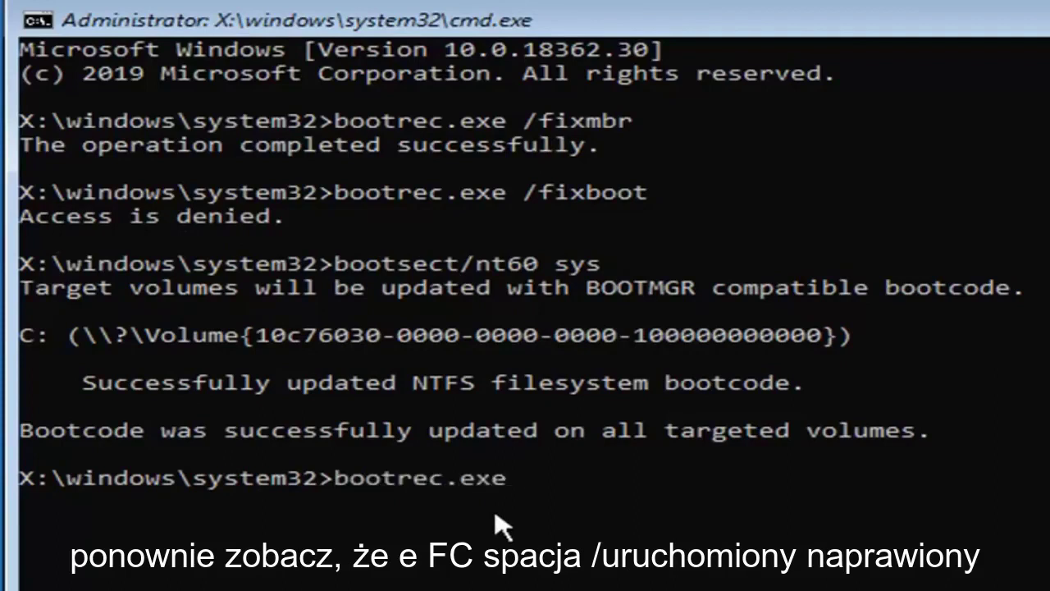
type(" /fixboot")
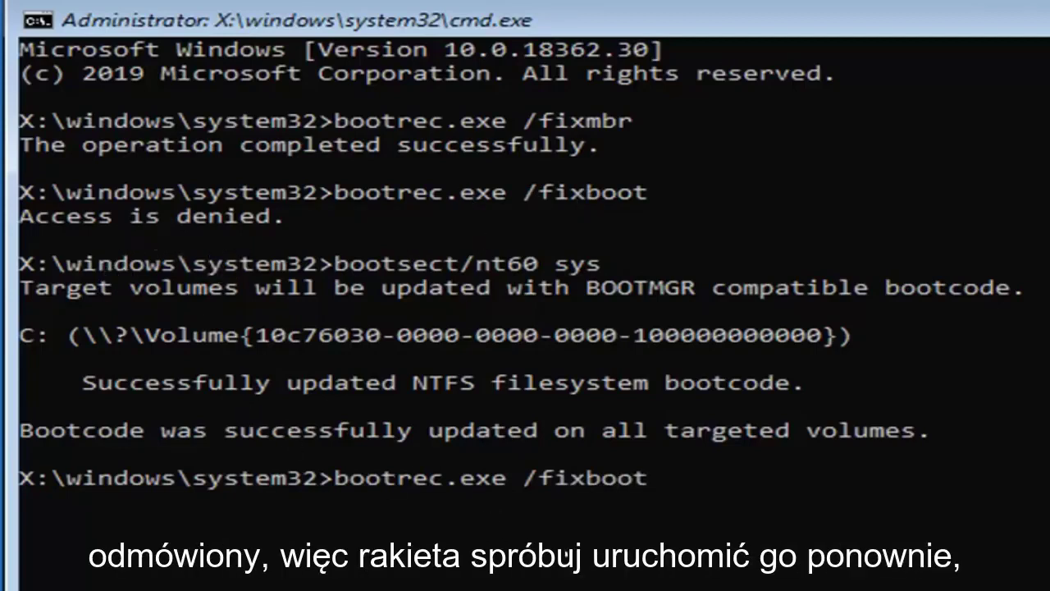
key("Return")
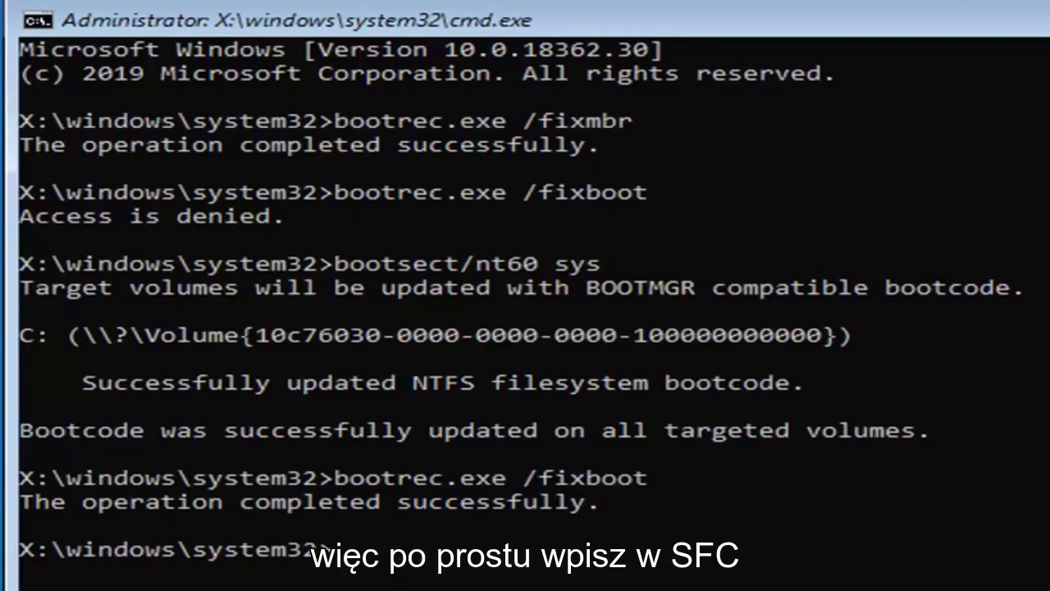
- Start typing the sfc /scannow command with the /offbootdir option for drive C
type("sfc")
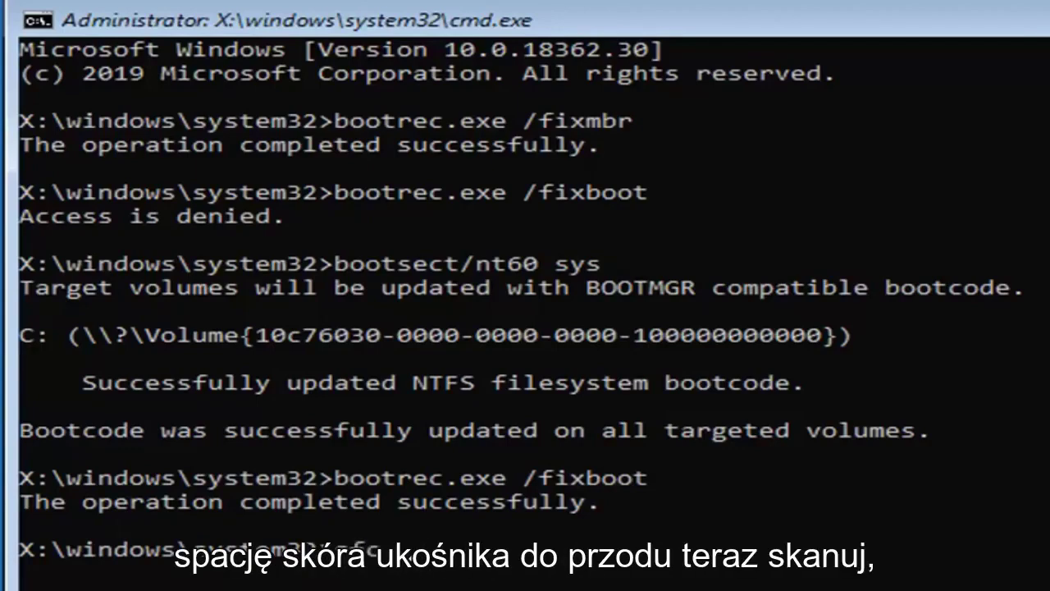
type("/scannow")
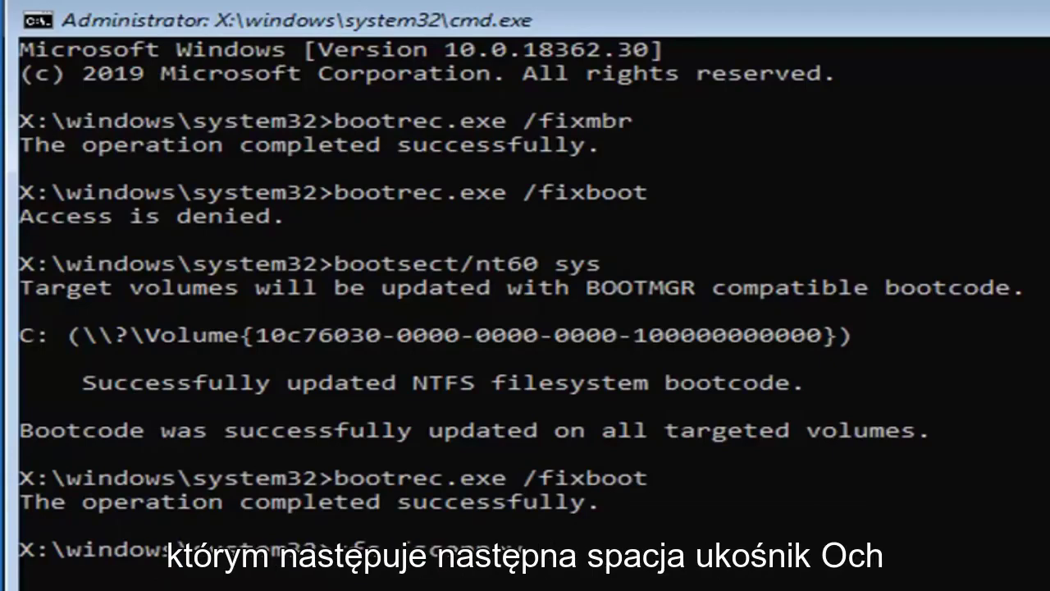
type("/off")
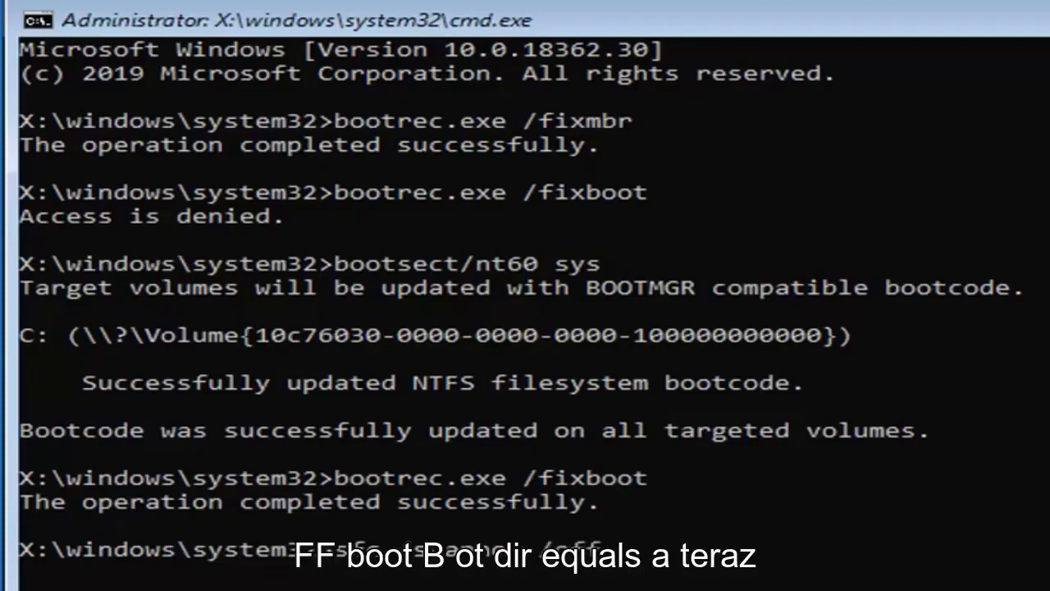
type("bootdir=c:")
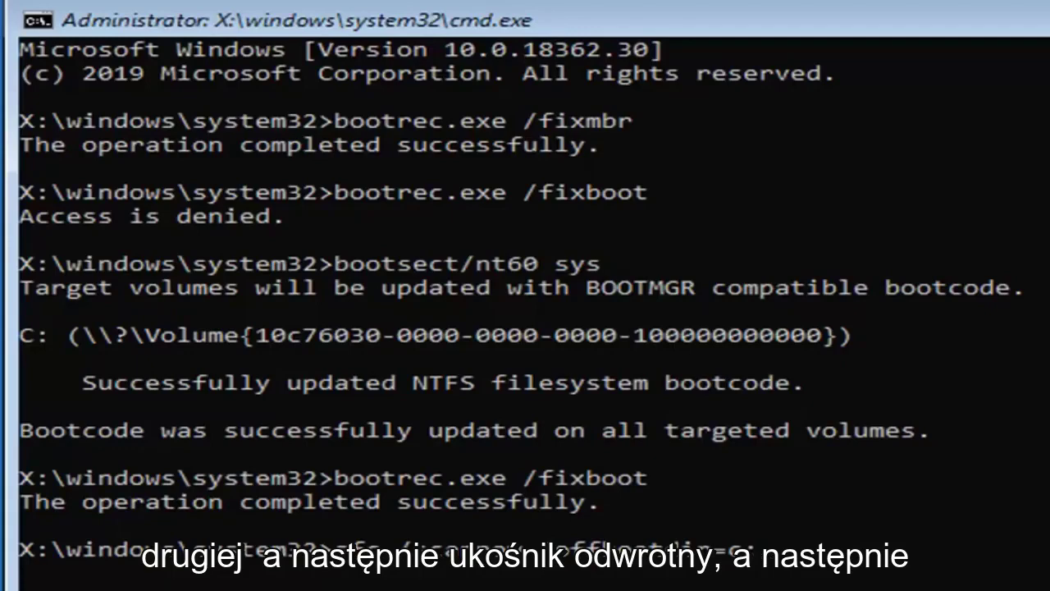
- Complete /offbootdir=c:\ and append /offwindir=c:\windows to the sfc command line
type("\\")
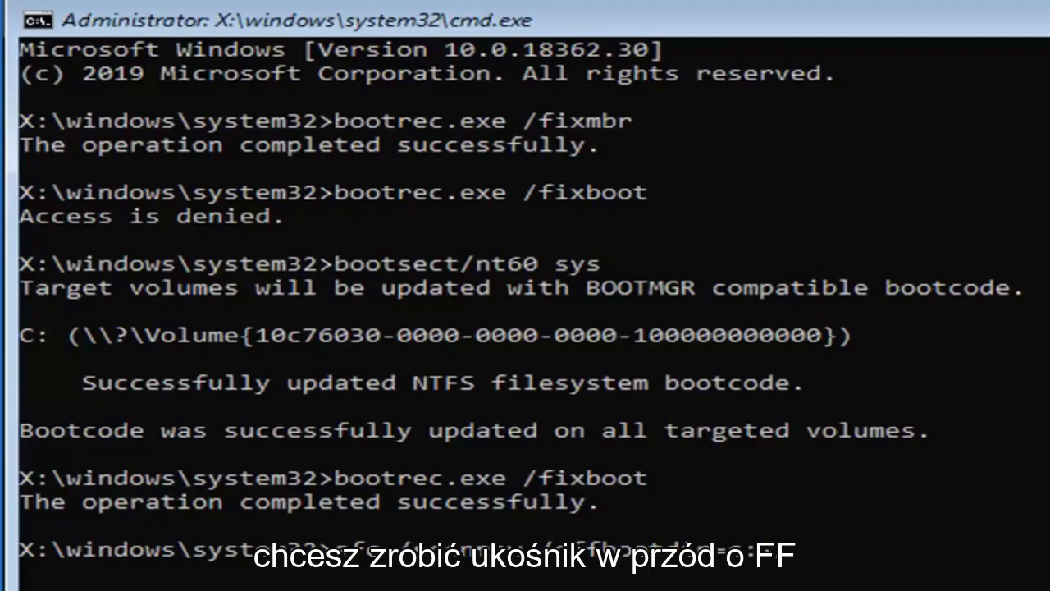
type("/offw")
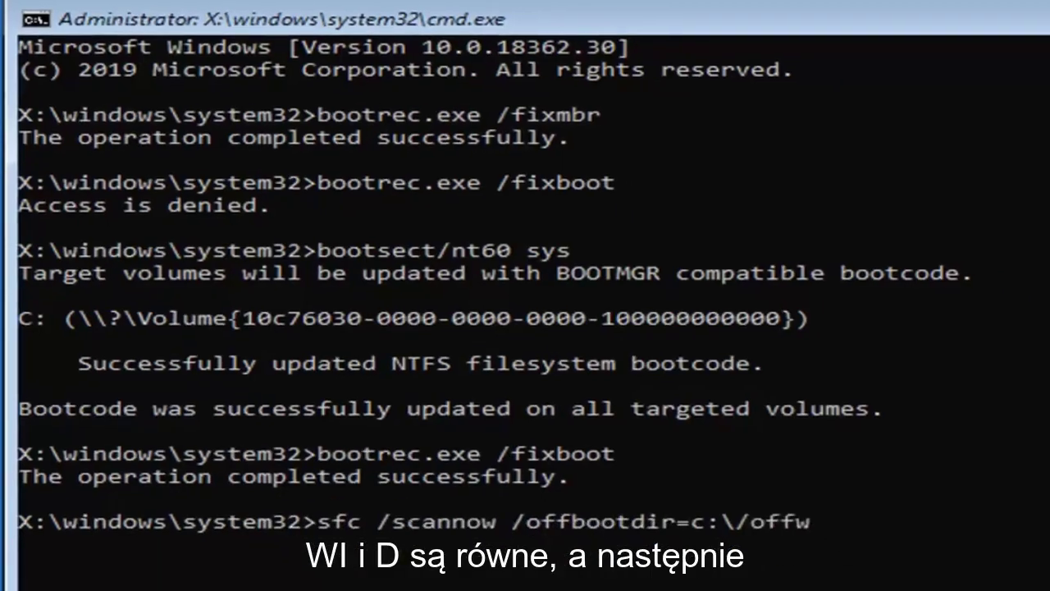
type("ind")
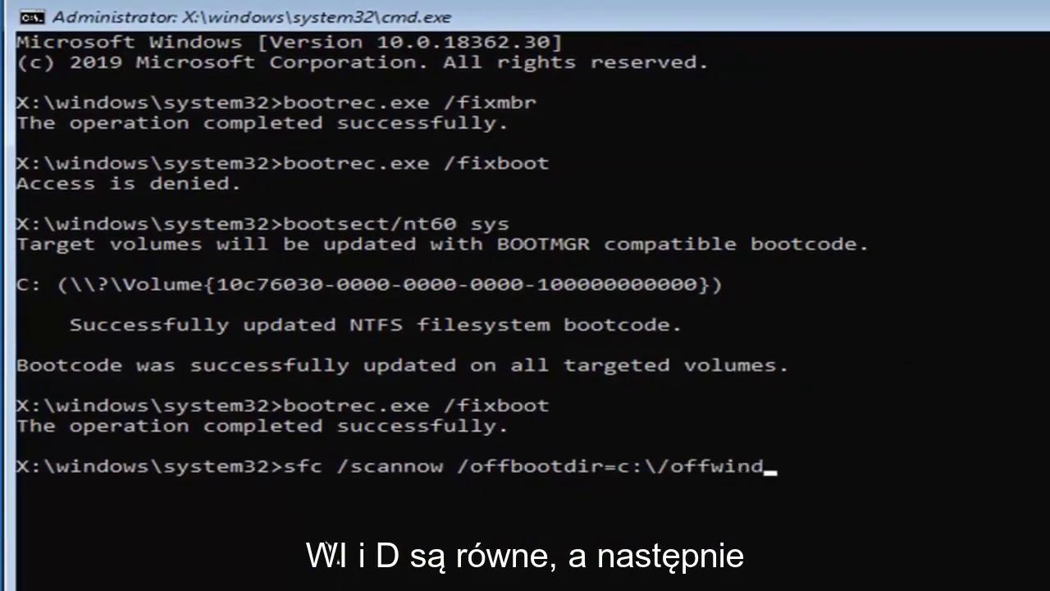
type("ir=")
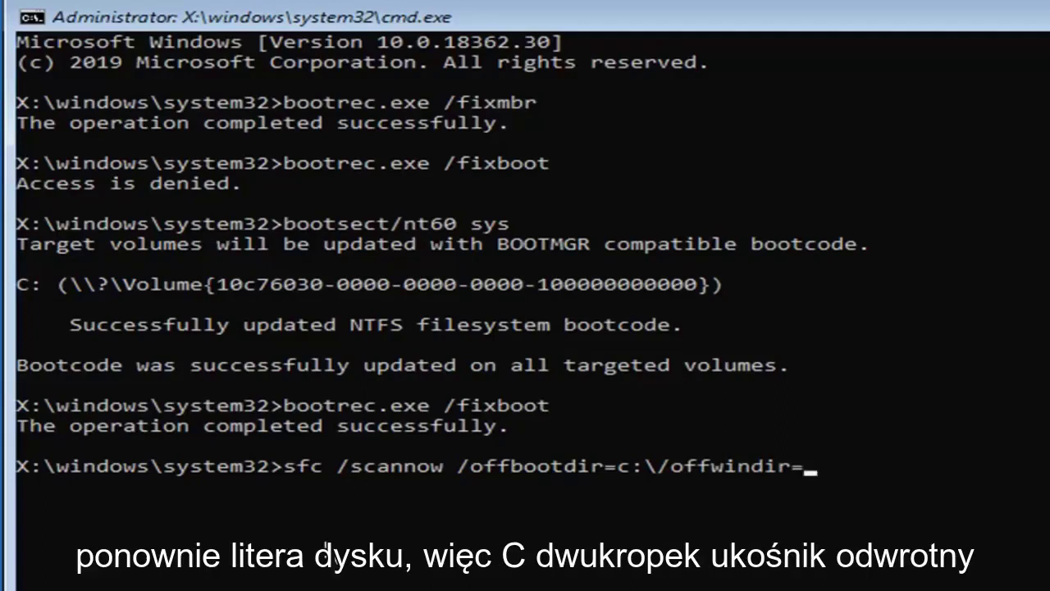
type("c:\\")
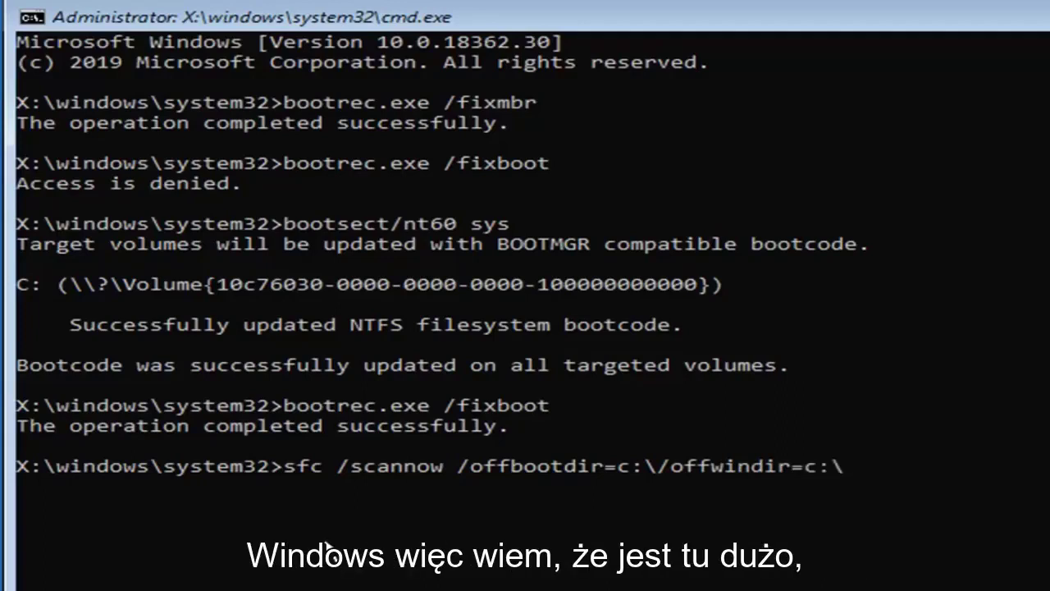
type("windows")
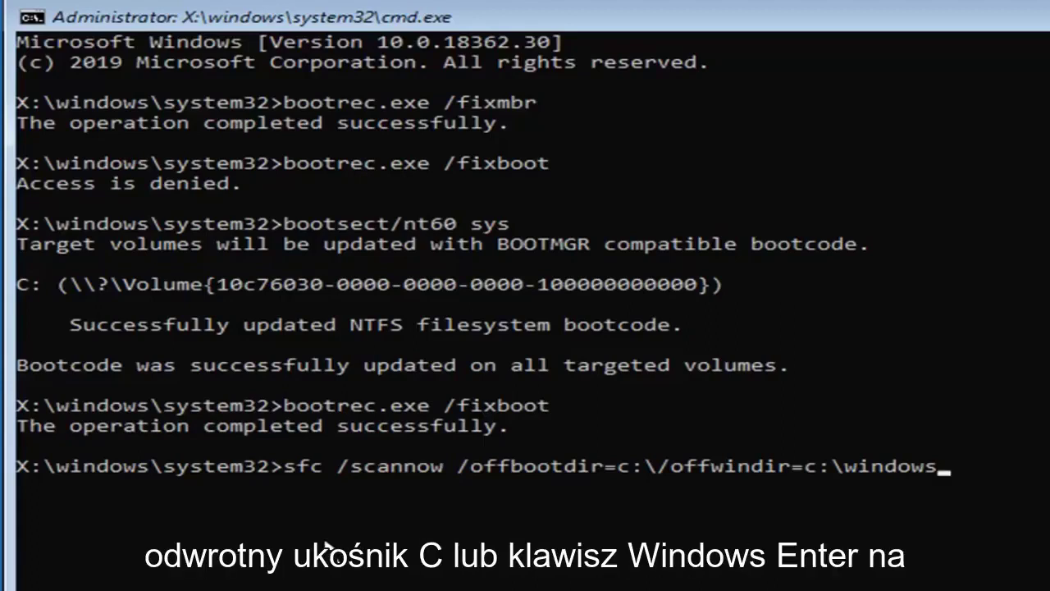
- Run the offline sfc command, which prints usage help, then run a plain sfc /scannow
key("Return")
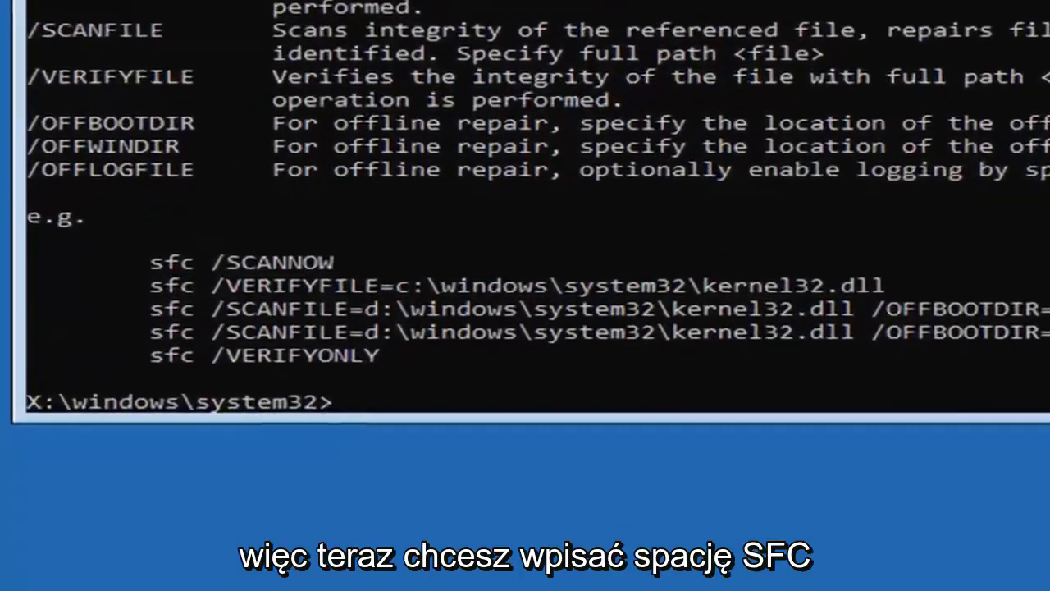
type("sfc")
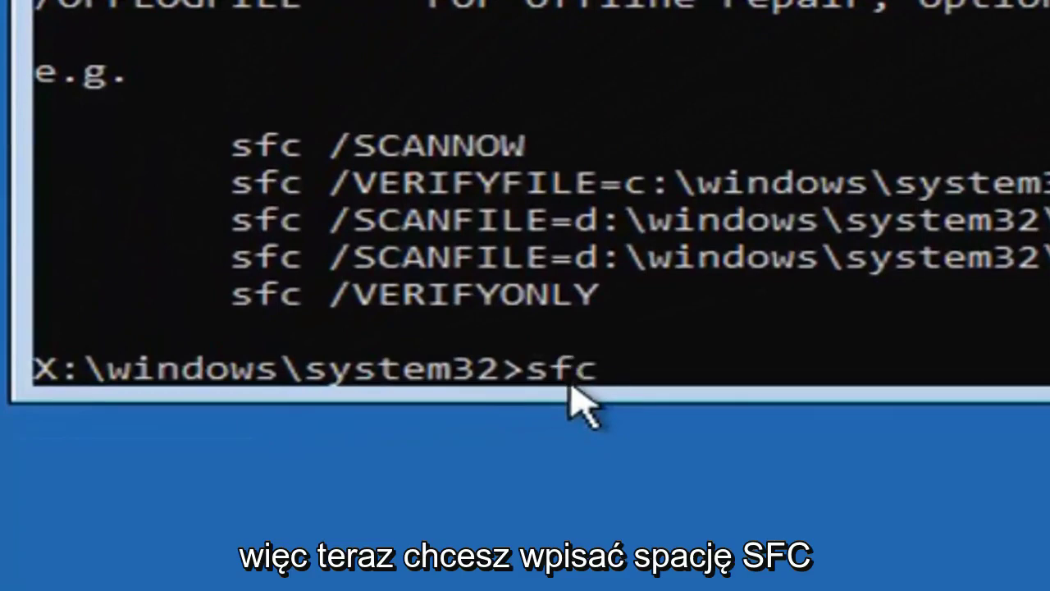
type(" /scannow")
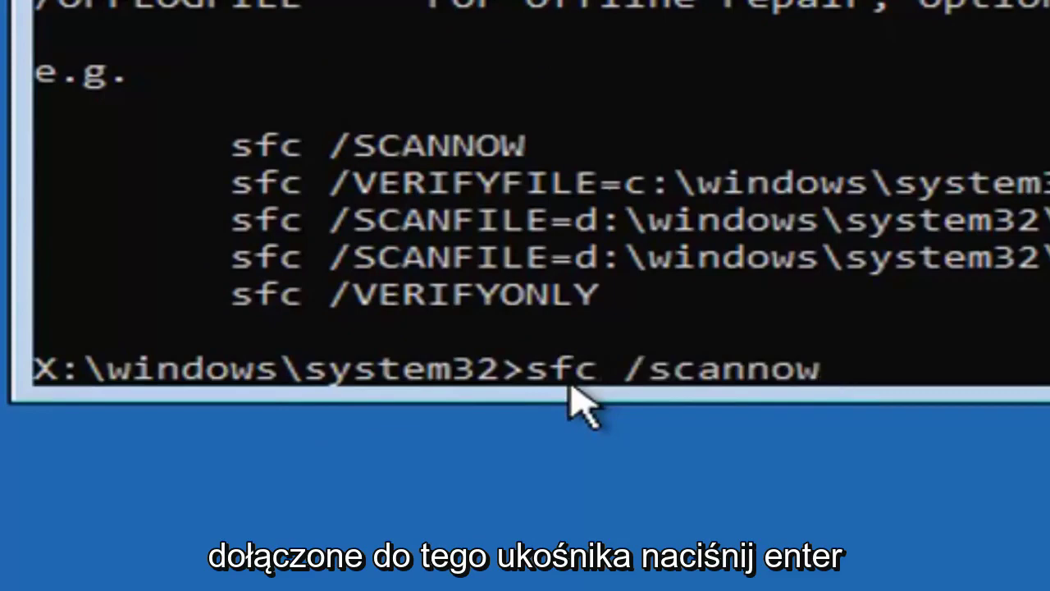
key("Return")
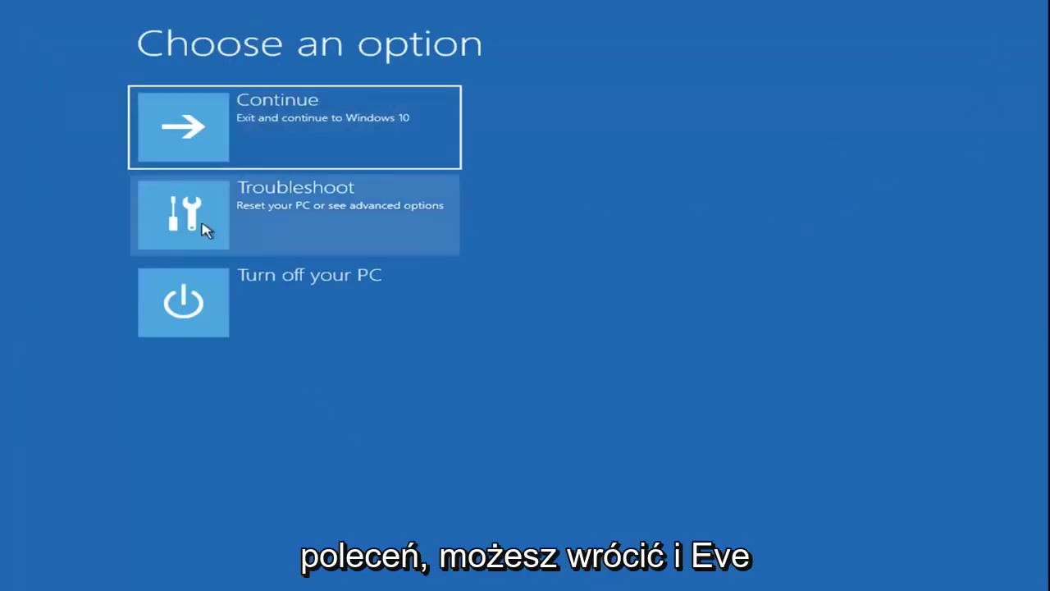
- Try System Restore from Troubleshoot > Advanced options, cancel it, and return to Advanced options
left_click(293, 215)
left_click(254, 211)
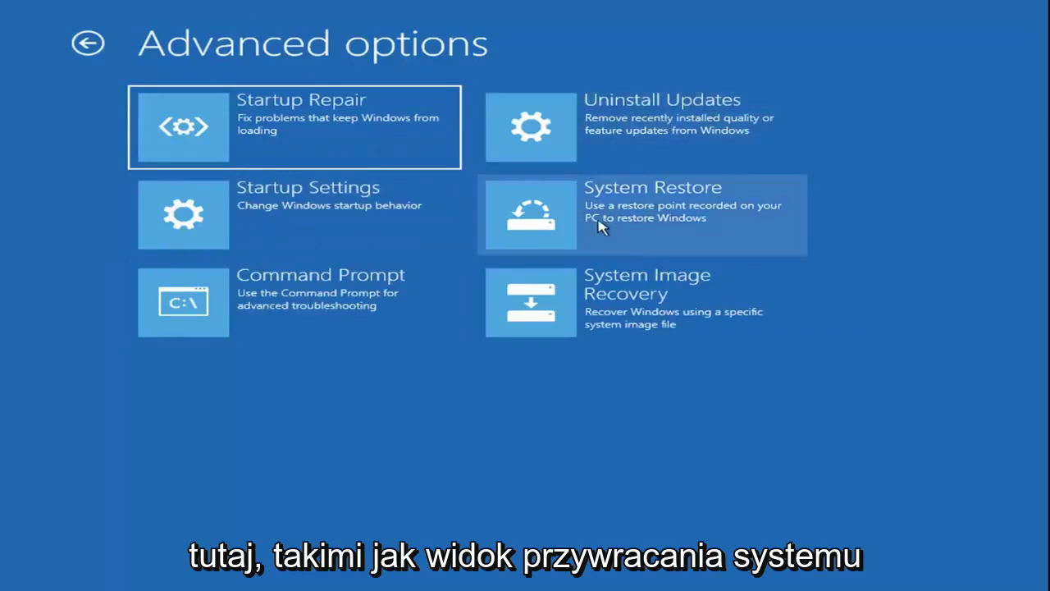
left_click(637, 215)
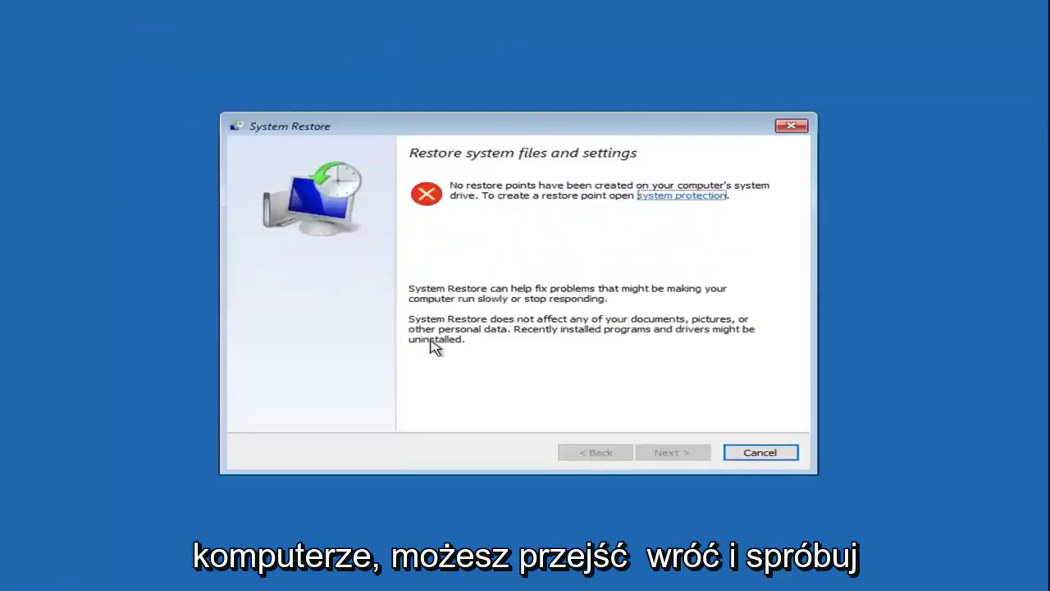
left_click(780, 452)
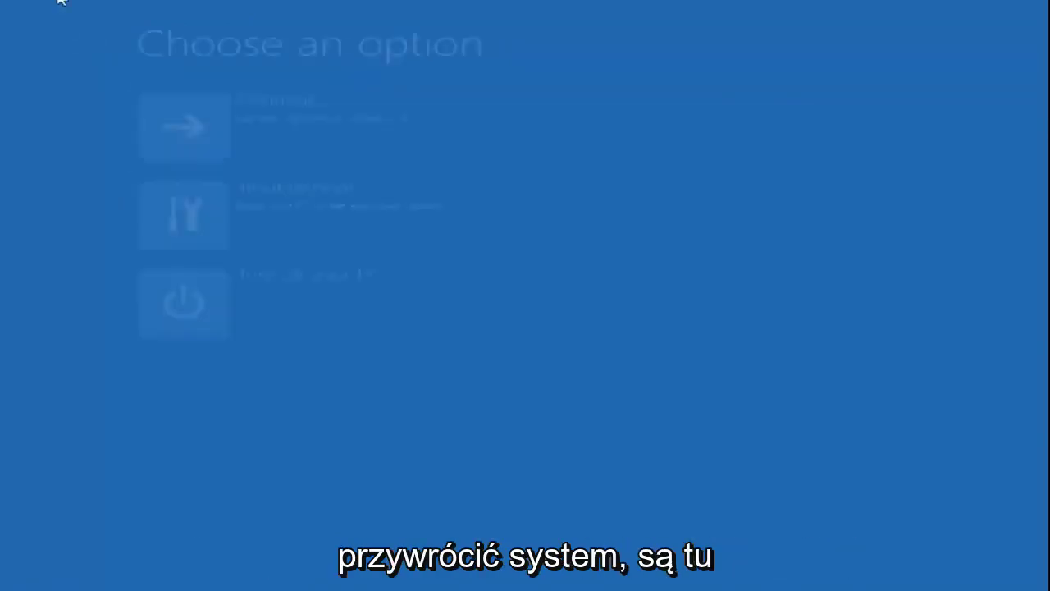
left_click(230, 215)
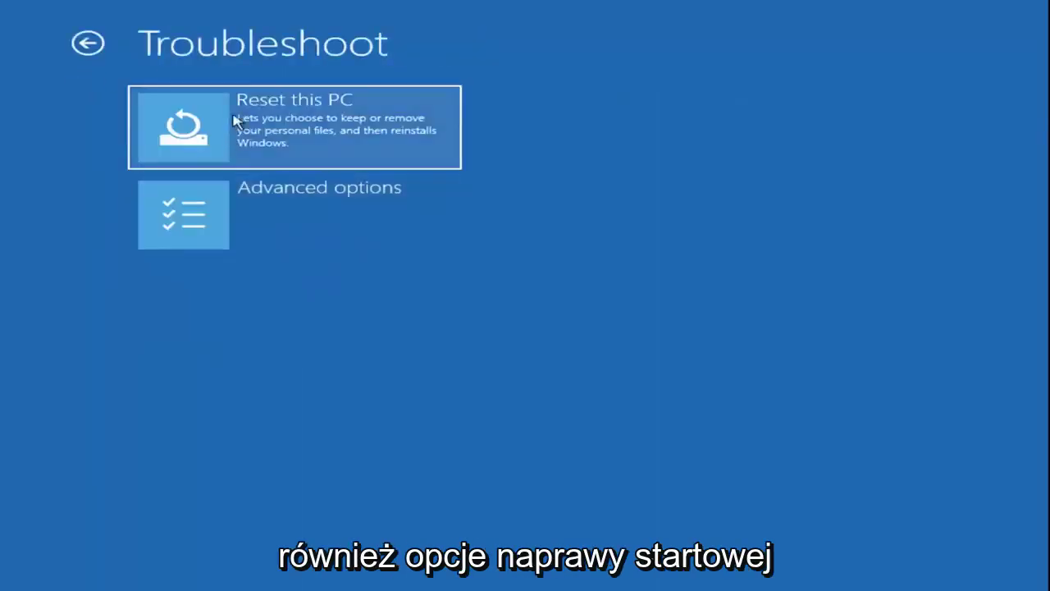
left_click(224, 240)
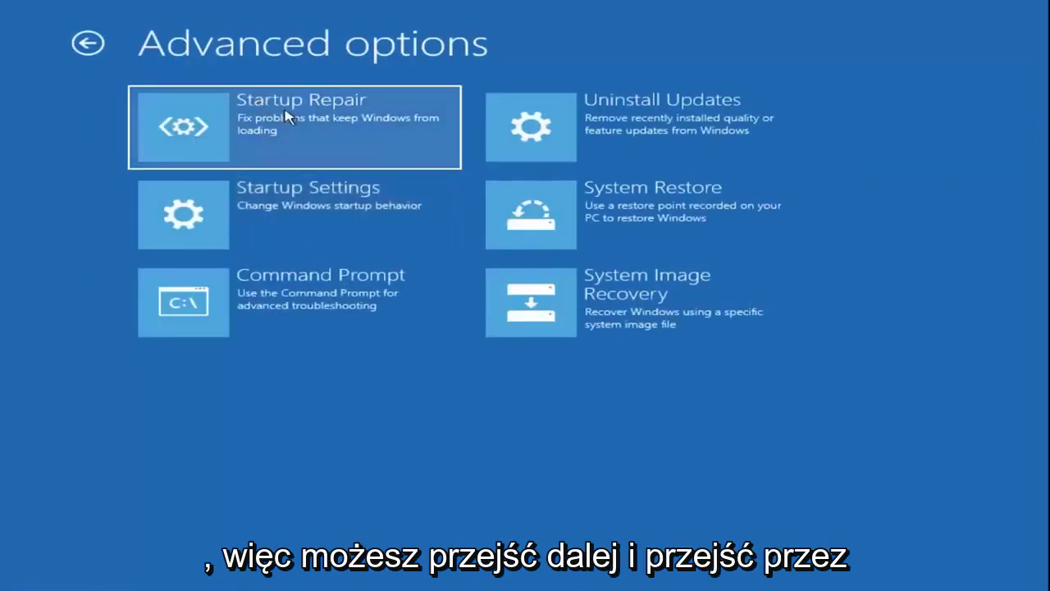